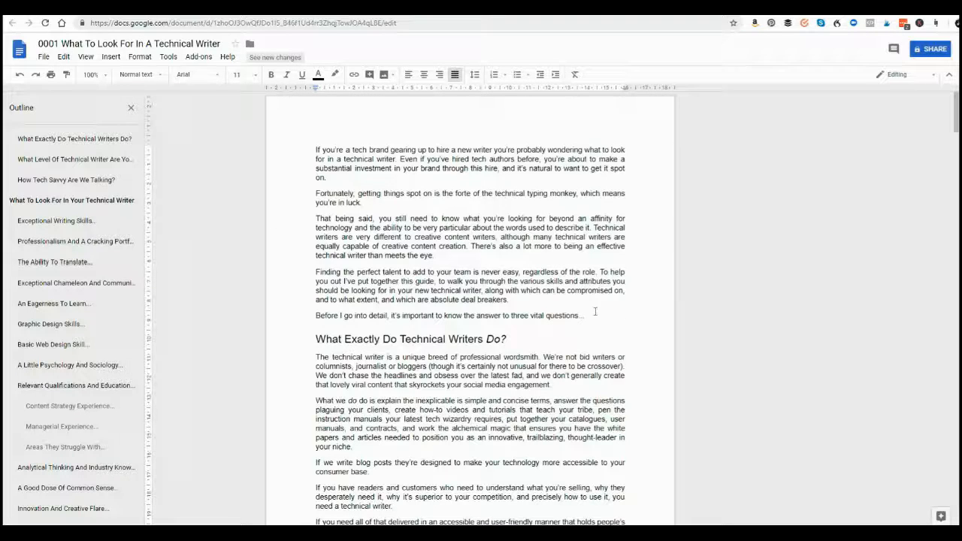
# - Skim the article from the introduction through The Ability To Translate section and return to its beginning
pyautogui.scroll(-4, 435, 184)
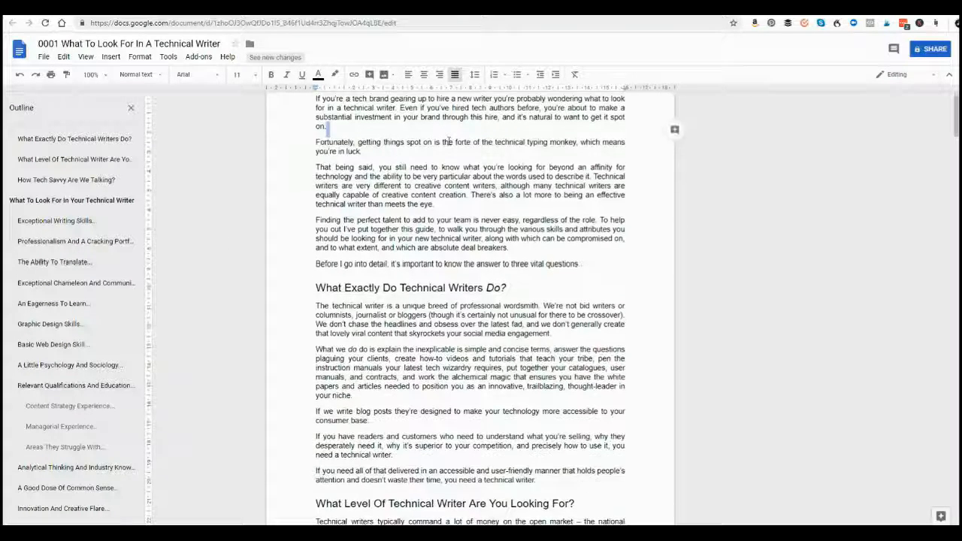
pyautogui.scroll(-13, 418, 128)
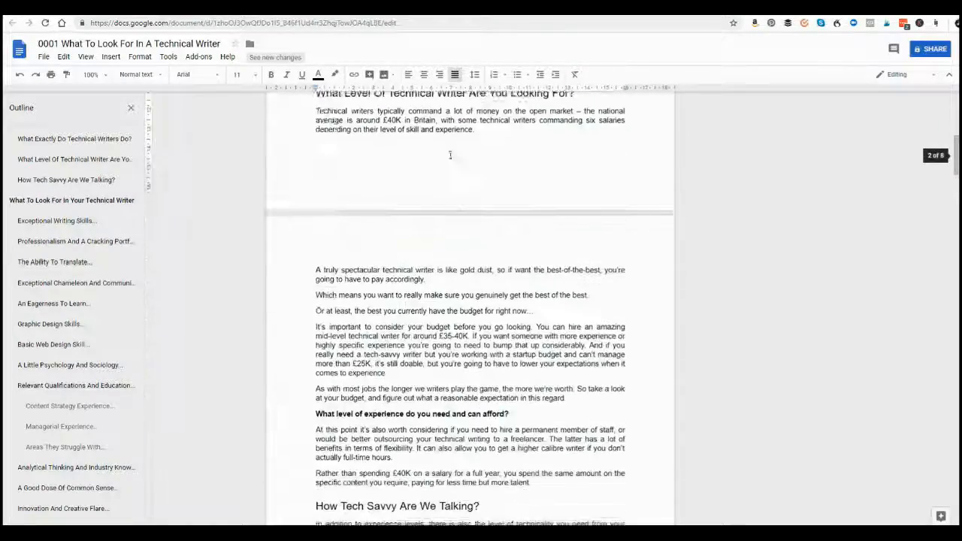
pyautogui.scroll(-4, 473, 166)
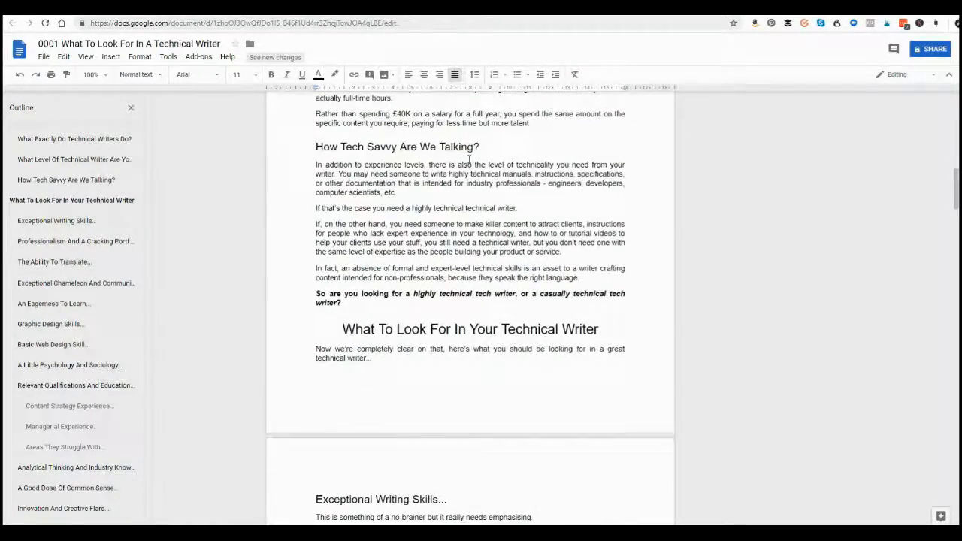
pyautogui.scroll(-5, 474, 166)
pyautogui.scroll(-16, 473, 165)
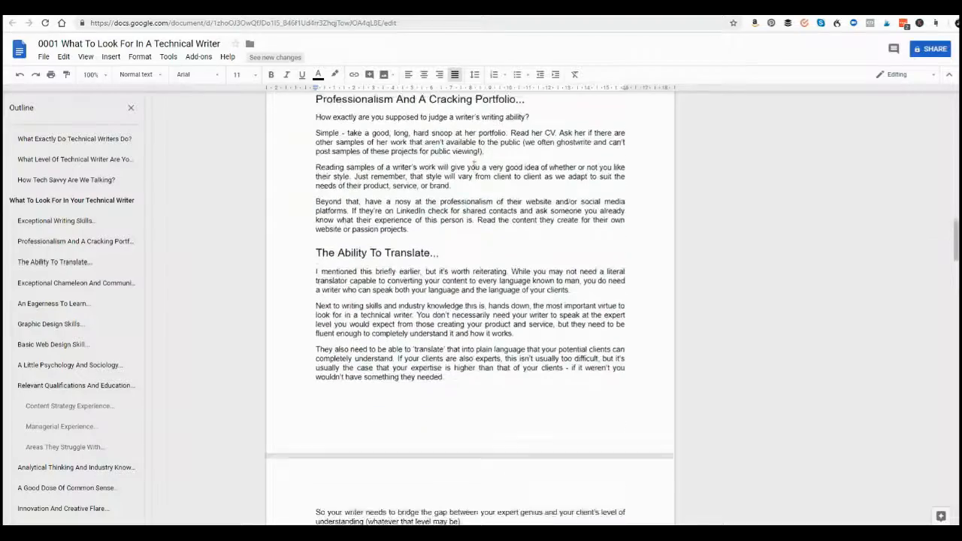
pyautogui.scroll(3, 472, 99)
pyautogui.scroll(20, 472, 99)
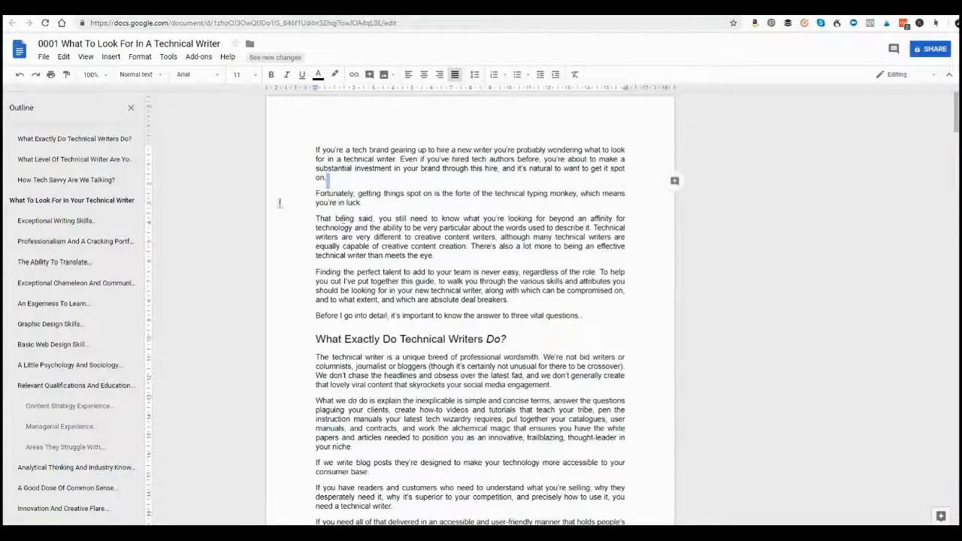
# - Open the document's sharing settings and close them without adding anyone
pyautogui.click(332, 183)
pyautogui.click(930, 49)
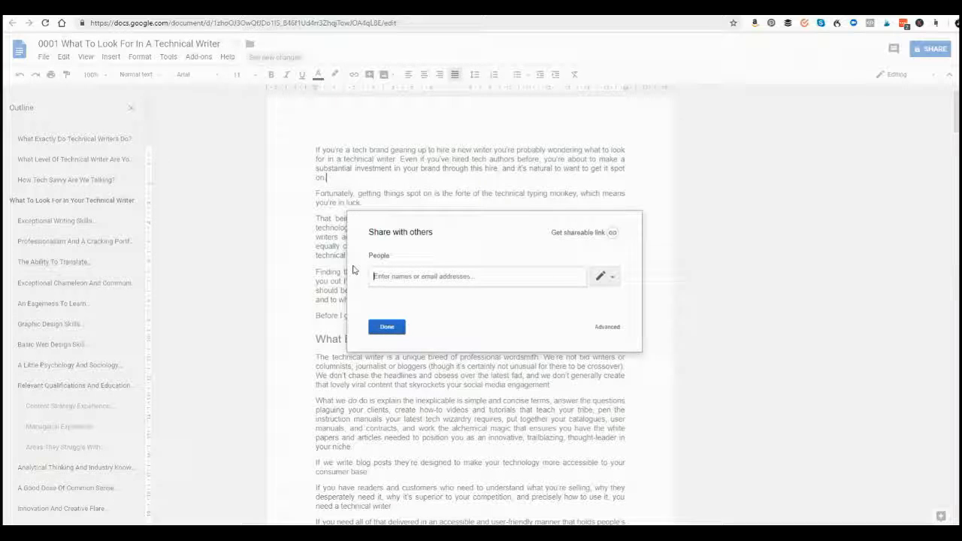
pyautogui.click(386, 327)
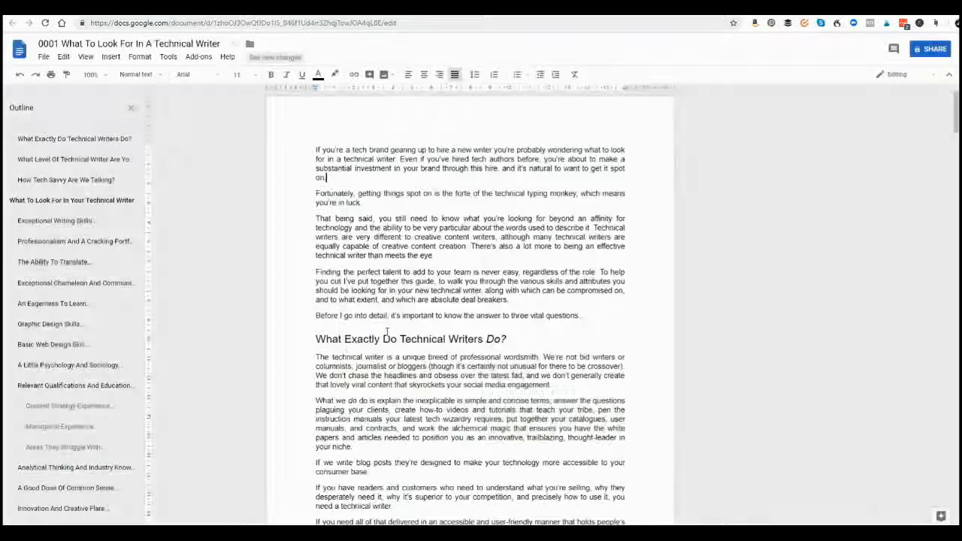
pyautogui.click(310, 149)
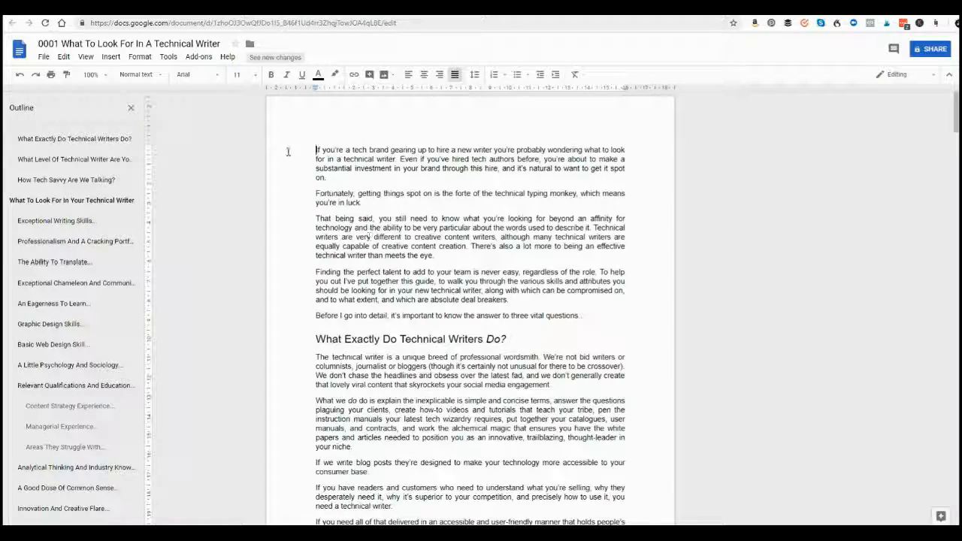
pyautogui.scroll(-10, 293, 158)
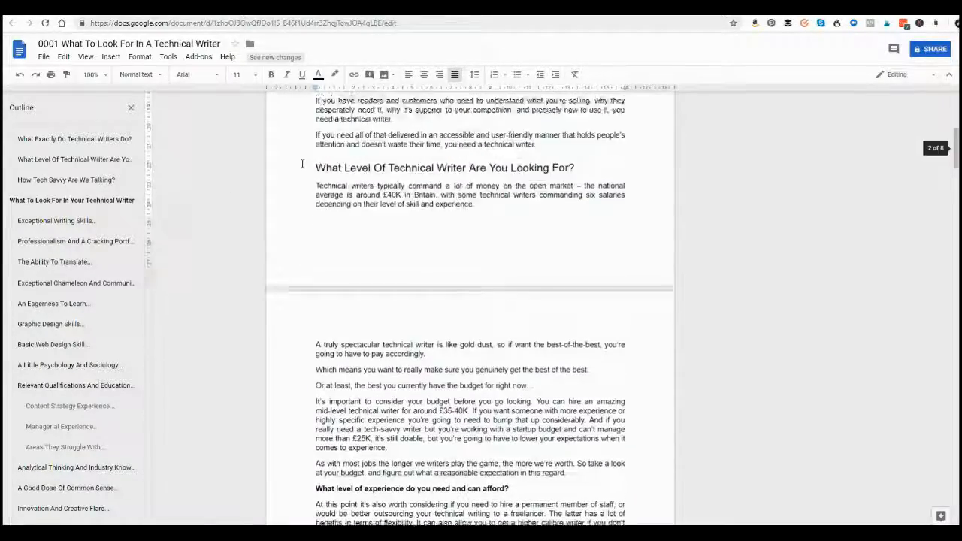
pyautogui.scroll(10, 301, 163)
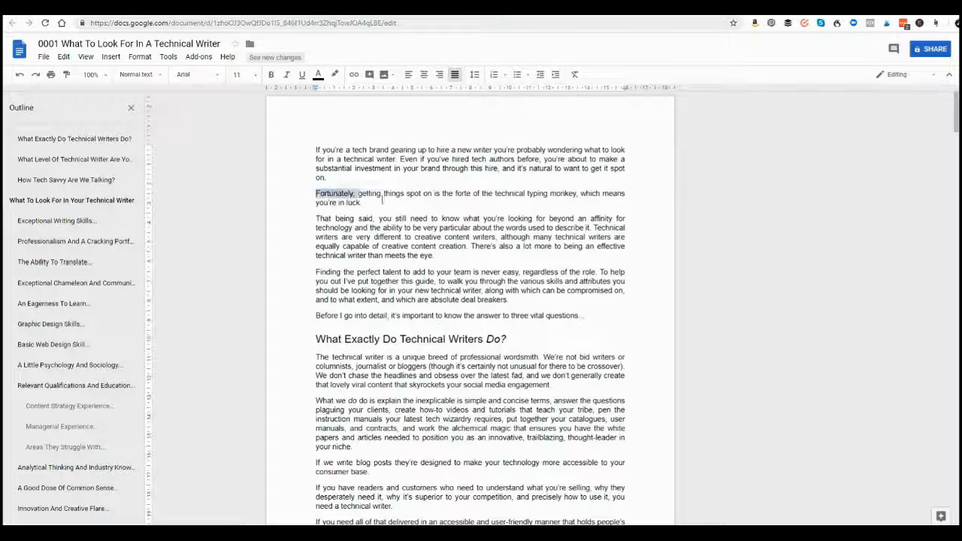
# - Start a comment on the whole paragraph beginning "Fortunately, getting things spot on" and discard it without entering text
pyautogui.tripleClick(312, 194)
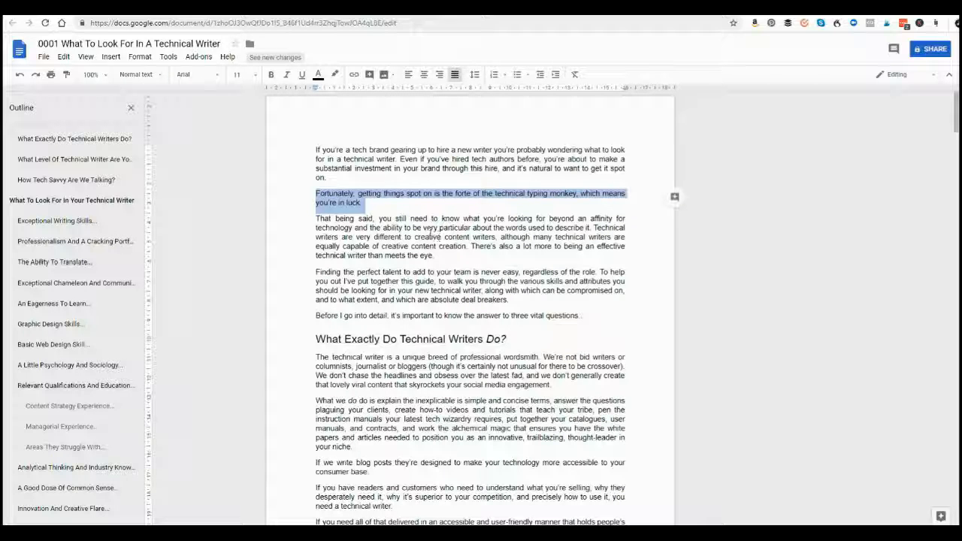
pyautogui.click(312, 193)
pyautogui.tripleClick(311, 193)
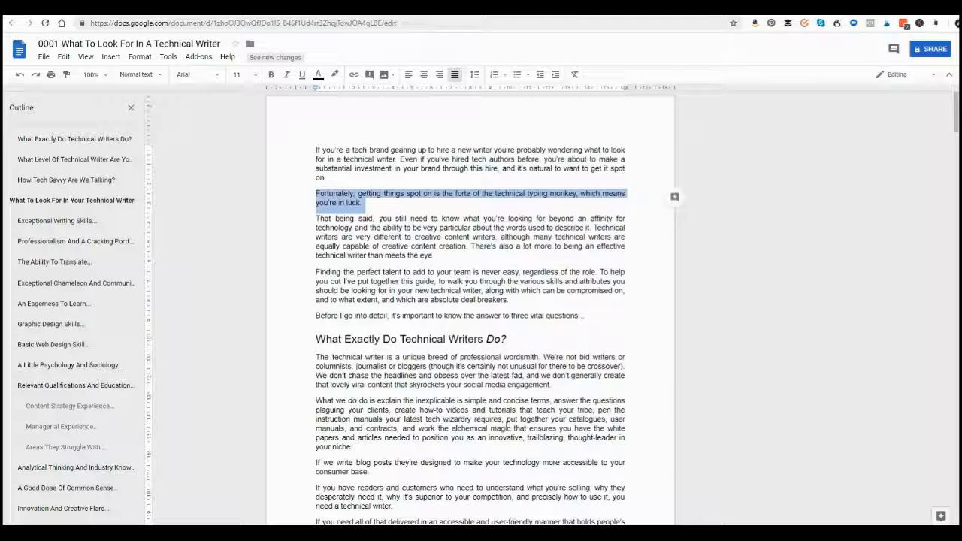
pyautogui.click(893, 49)
pyautogui.click(935, 76)
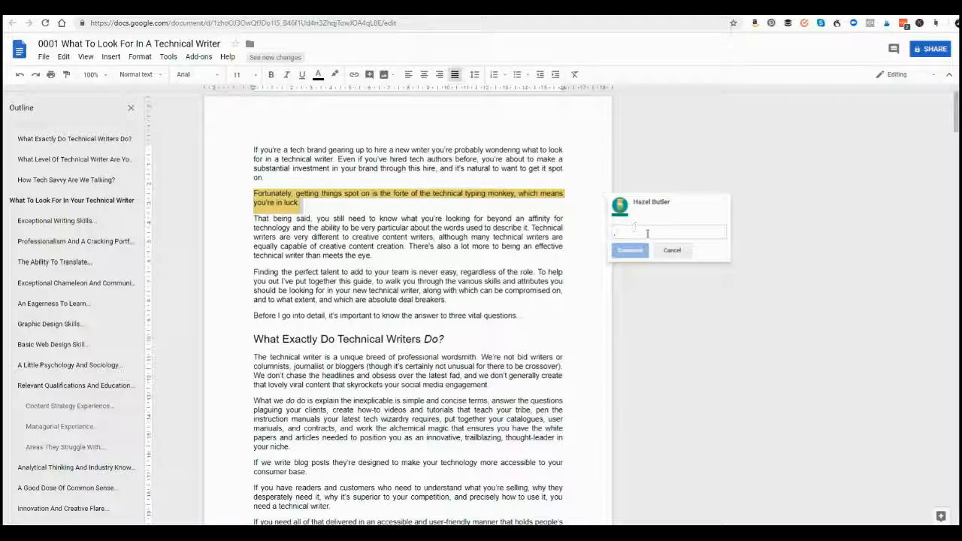
pyautogui.click(674, 250)
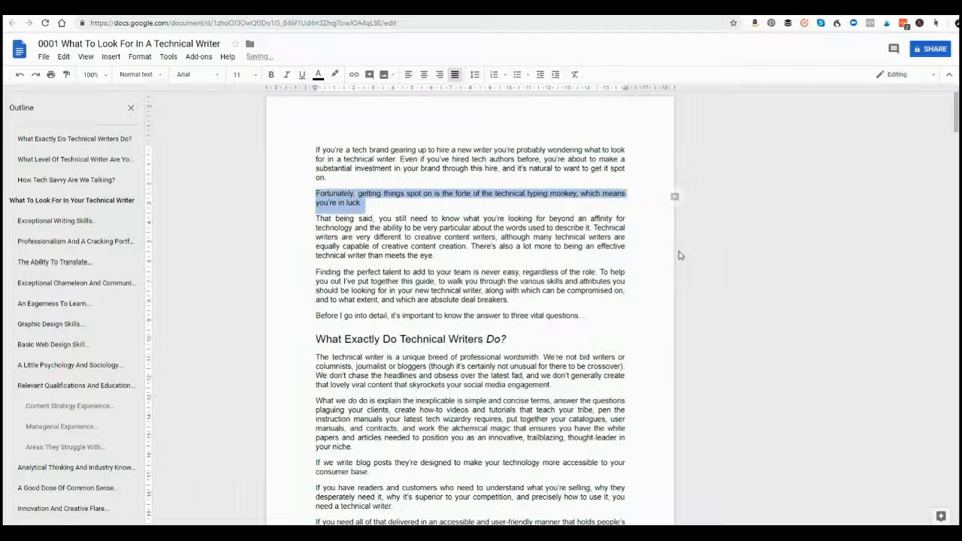
# - Review the available document modes, Editing, Suggesting and Viewing, without changing the current one
pyautogui.click(564, 189)
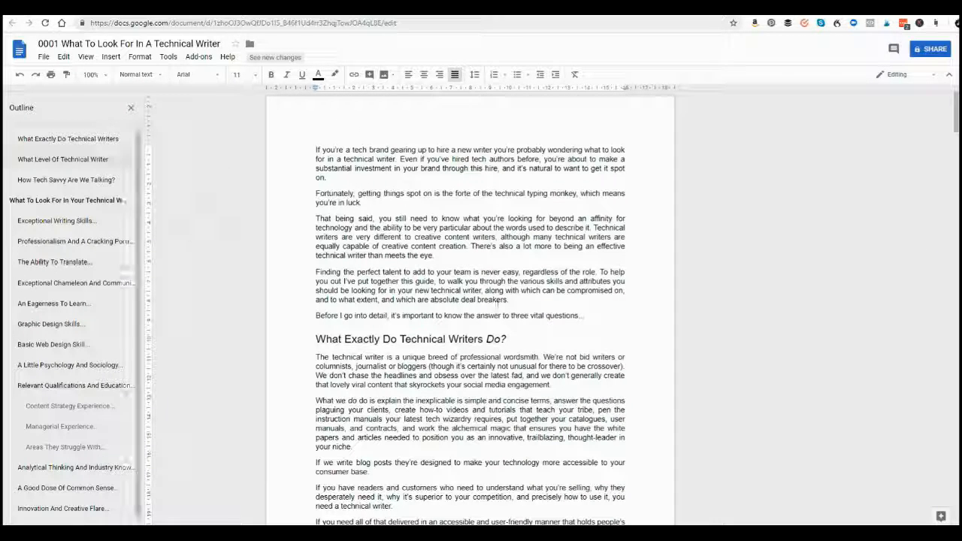
pyautogui.click(932, 80)
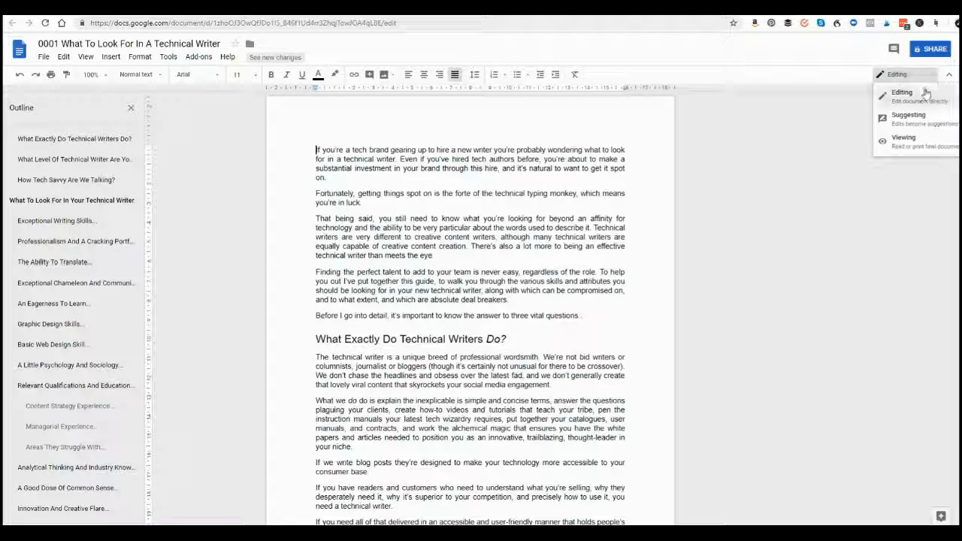
pyautogui.click(919, 77)
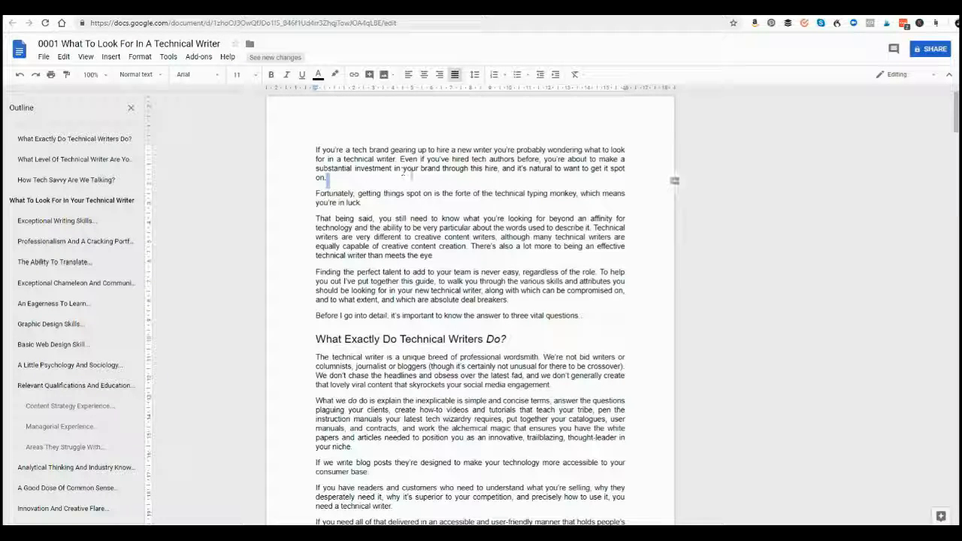
# - Add the text "Whatever I type" directly at the end of the first paragraph and delete it again
pyautogui.press('BackSpace')
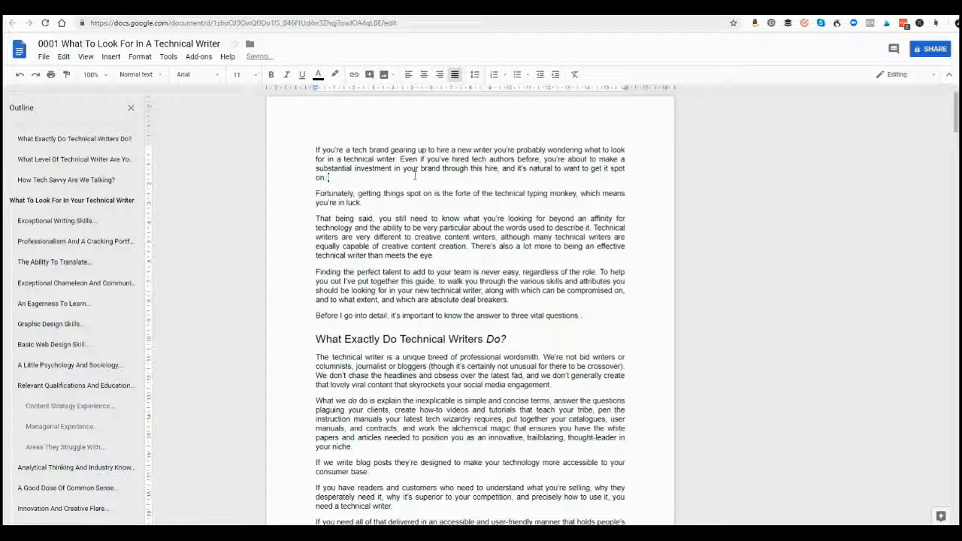
pyautogui.write('Whatever I type')
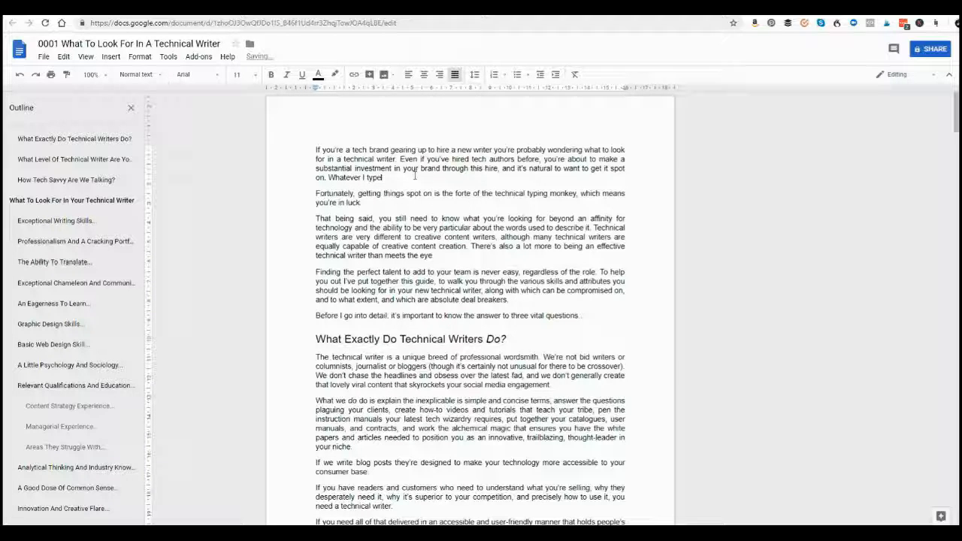
pyautogui.hotkey('ctrl', 'shift', 'Left')
pyautogui.hotkey('ctrl', 'shift', 'Left')
pyautogui.hotkey('ctrl', 'shift', 'Left')
pyautogui.press('BackSpace')
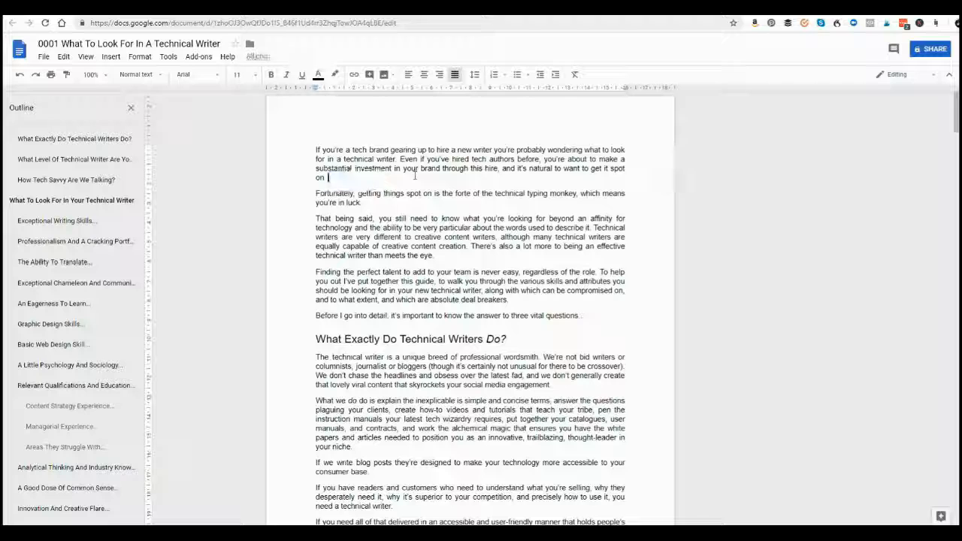
# - Switch the document to Suggesting mode and suggest a new line reading "Type" after the first paragraph
pyautogui.click(897, 74)
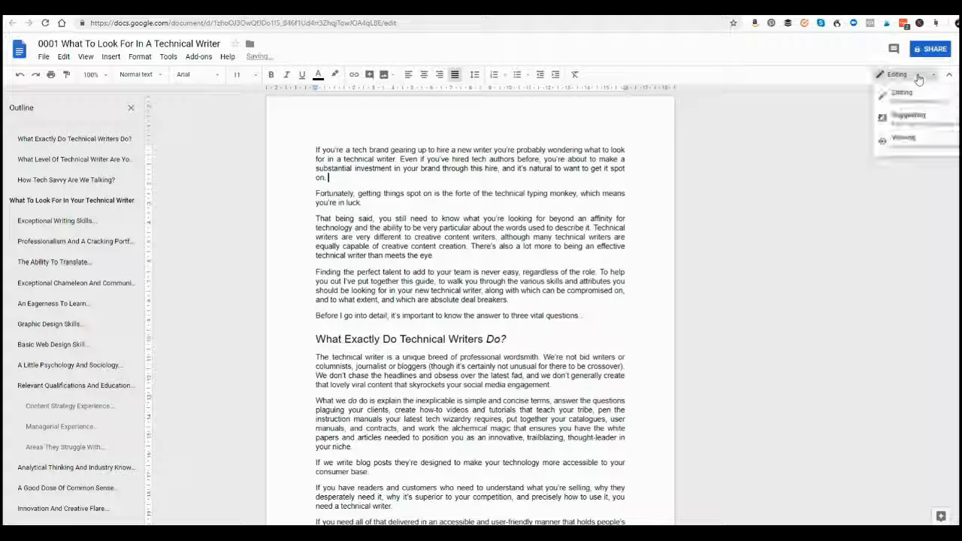
pyautogui.click(909, 123)
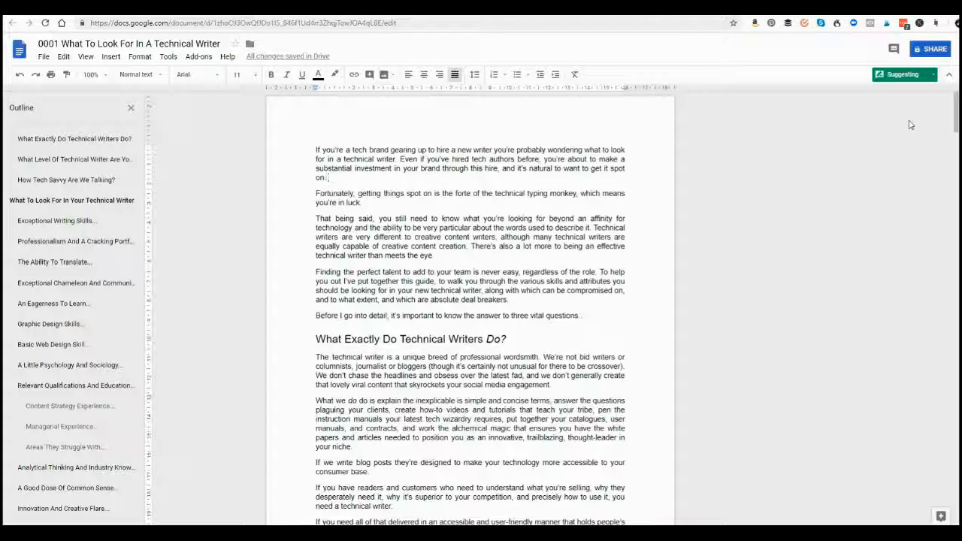
pyautogui.doubleClick(372, 180)
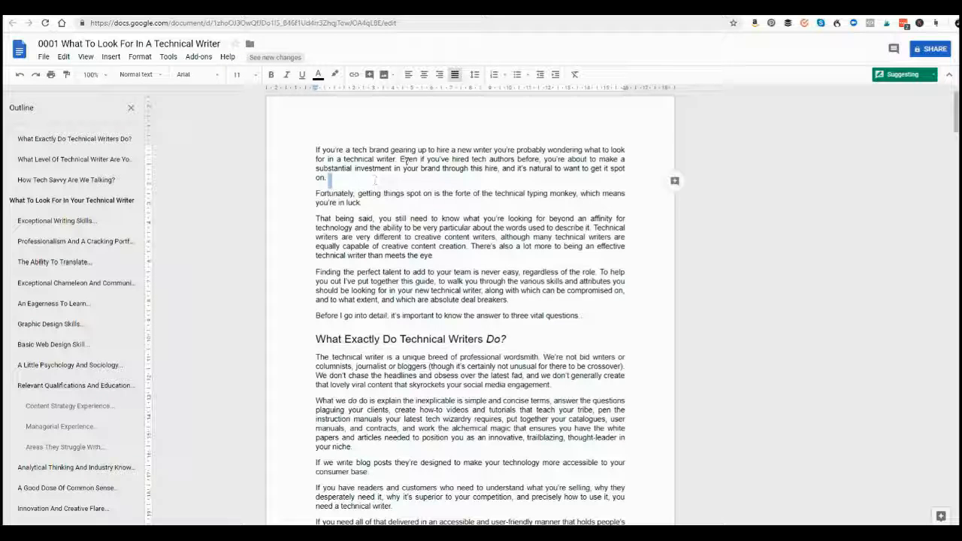
pyautogui.press('Return')
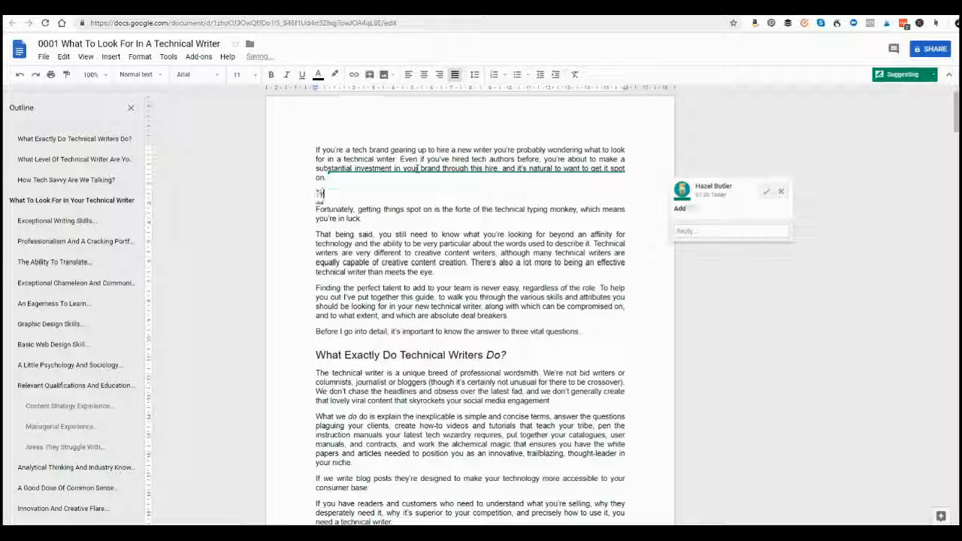
pyautogui.write('Type')
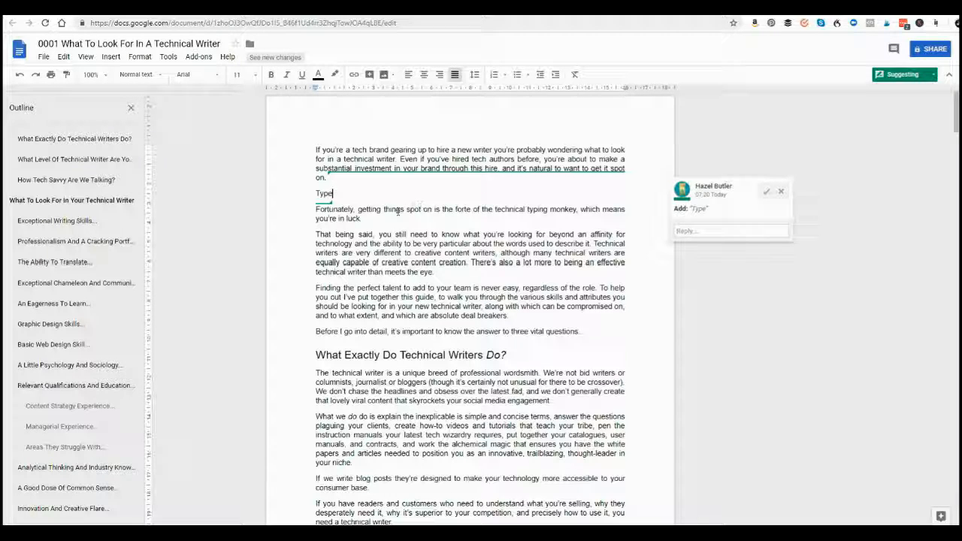
# - Accept the suggested "Type" line and undo the acceptance
pyautogui.click(432, 233)
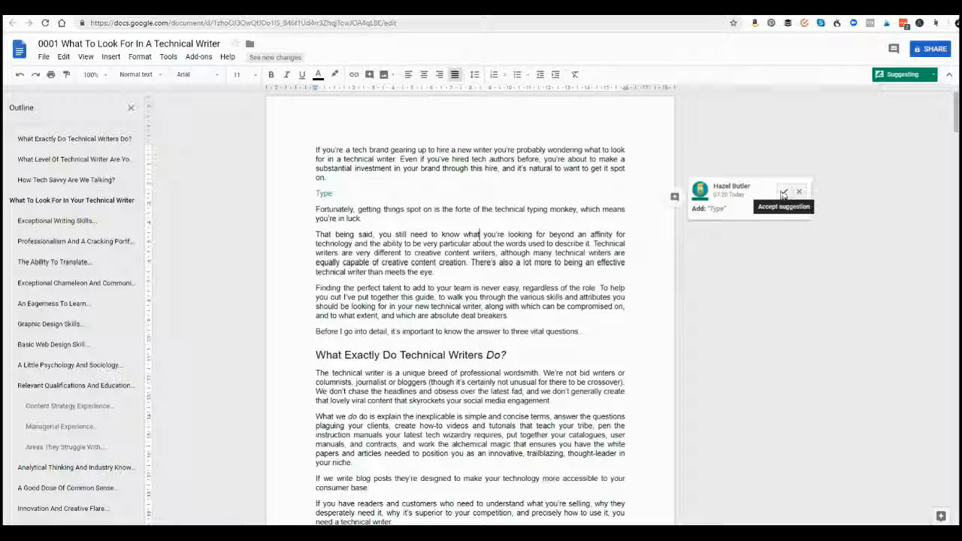
pyautogui.click(783, 195)
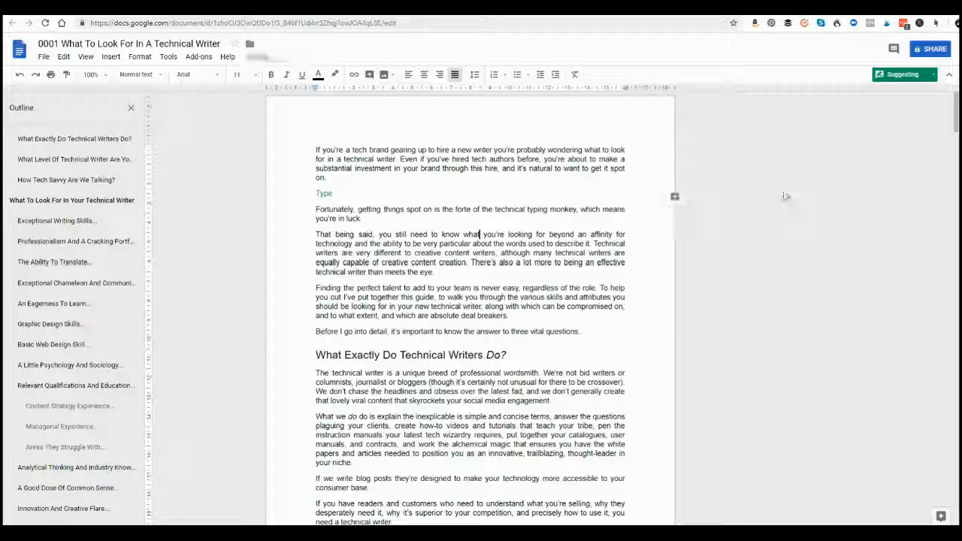
pyautogui.click(344, 193)
pyautogui.hotkey('ctrl', 'z')
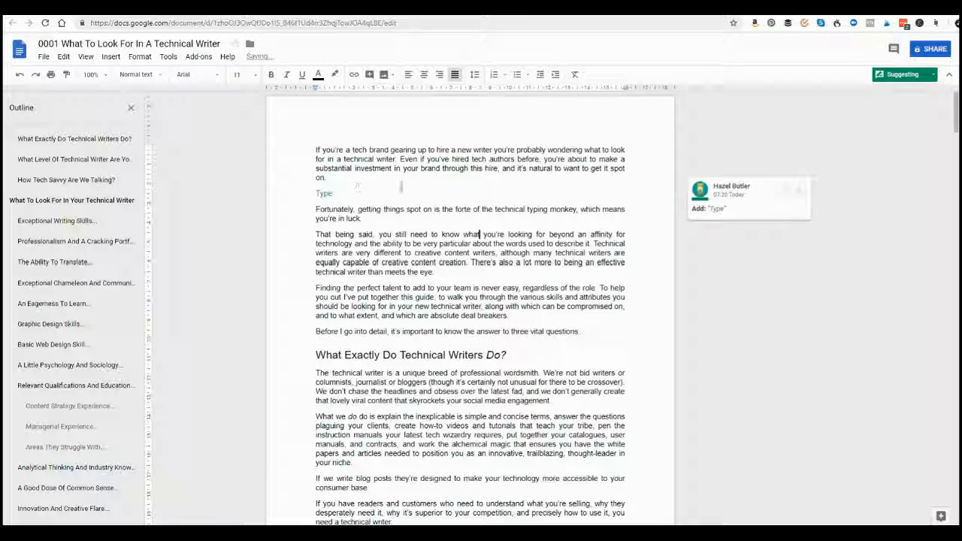
# - Reject the suggestion that adds the "Type" line below the first paragraph
pyautogui.click(801, 192)
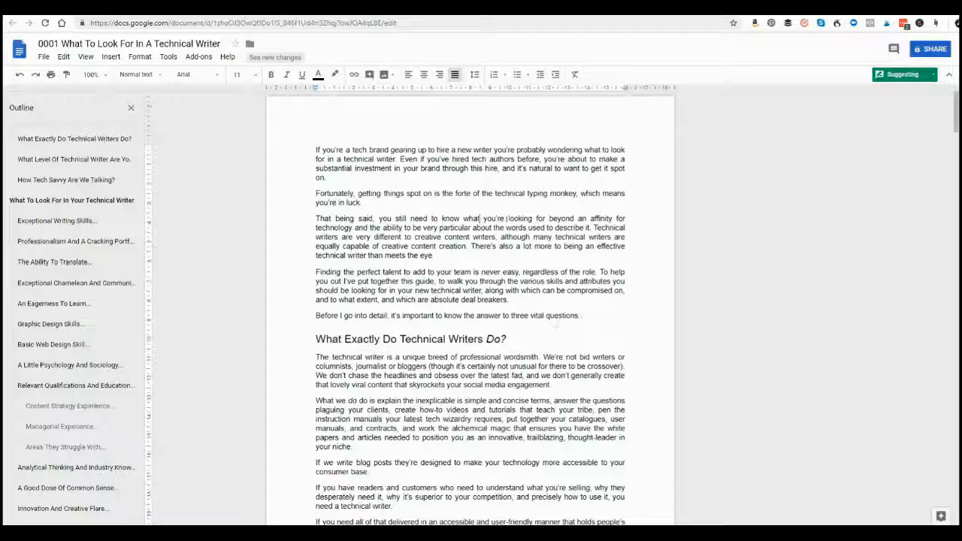
# - Look through the article down to the Relevant Qualifications And Education section and return to its beginning
pyautogui.scroll(-5, 508, 225)
pyautogui.scroll(-20, 506, 230)
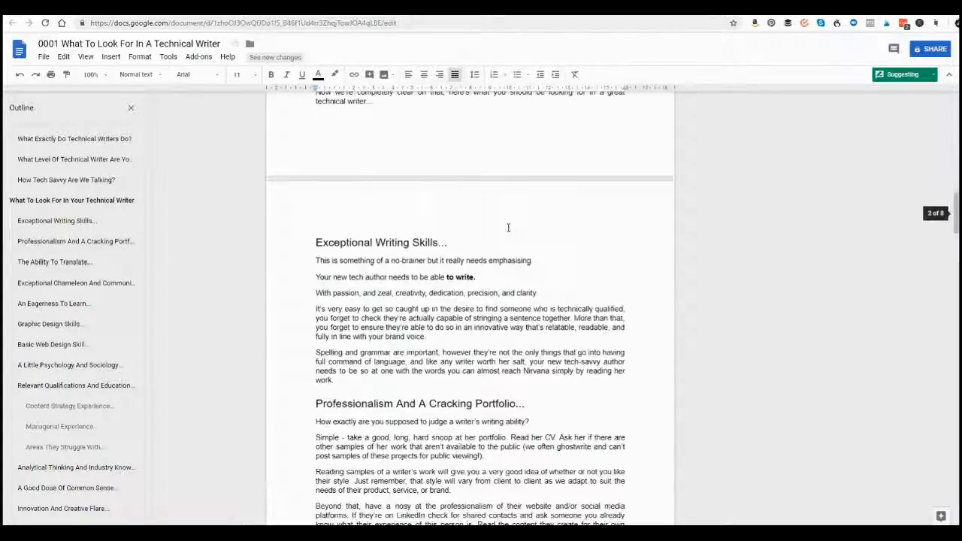
pyautogui.scroll(-15, 508, 226)
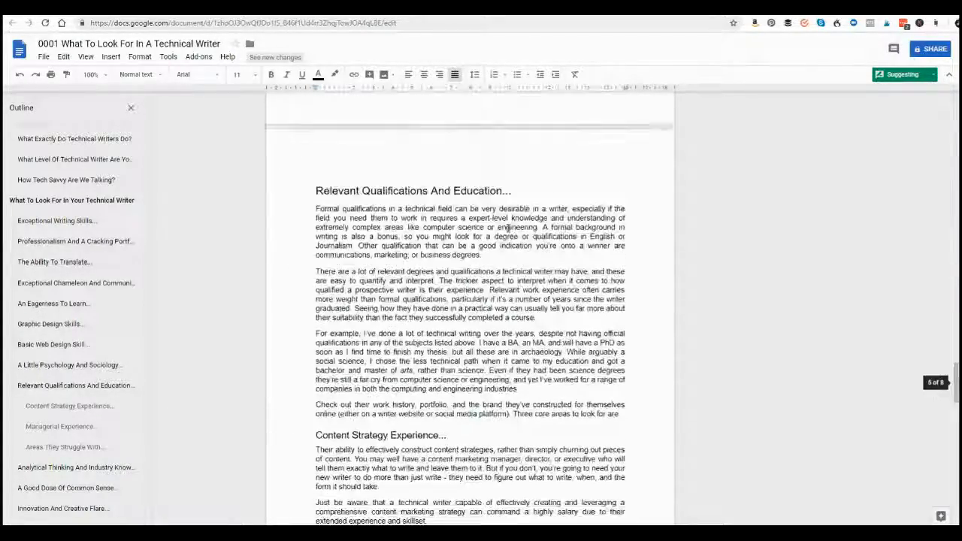
pyautogui.scroll(2, 508, 227)
pyautogui.scroll(20, 508, 228)
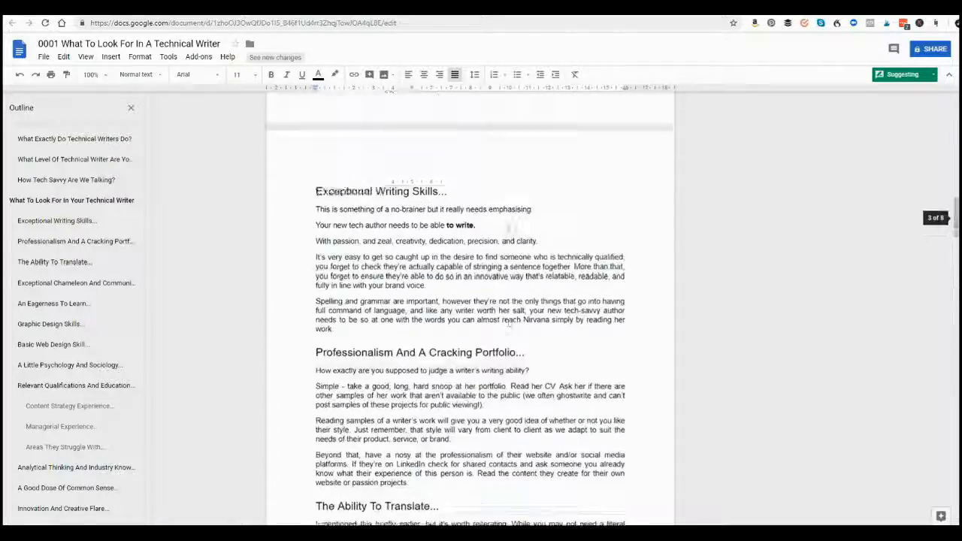
pyautogui.scroll(5, 508, 228)
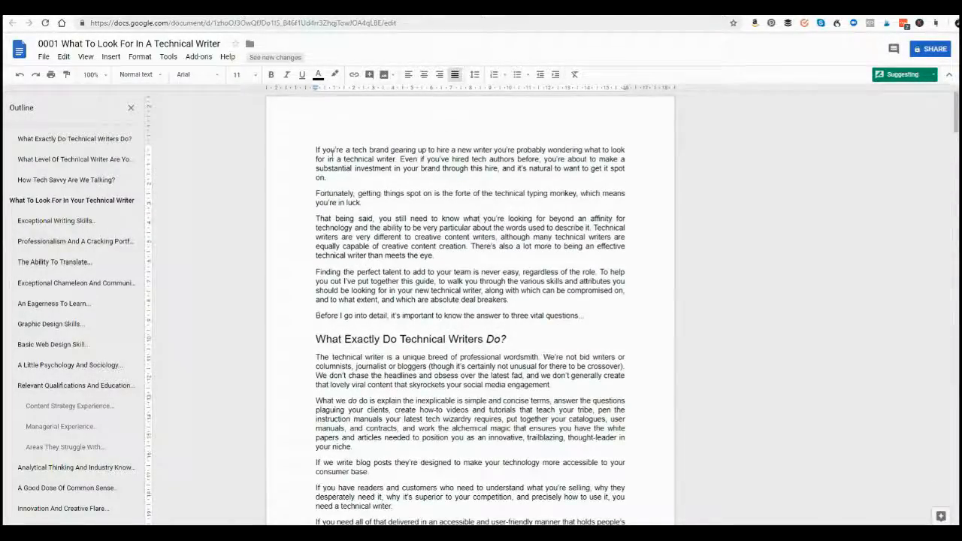
pyautogui.scroll(-1, 469, 173)
pyautogui.scroll(-10, 399, 160)
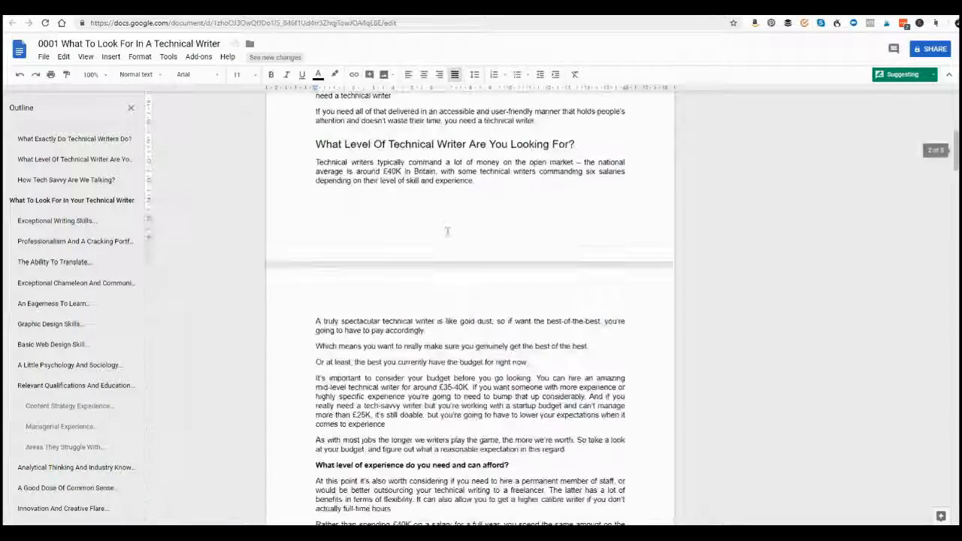
pyautogui.rightClick(675, 168)
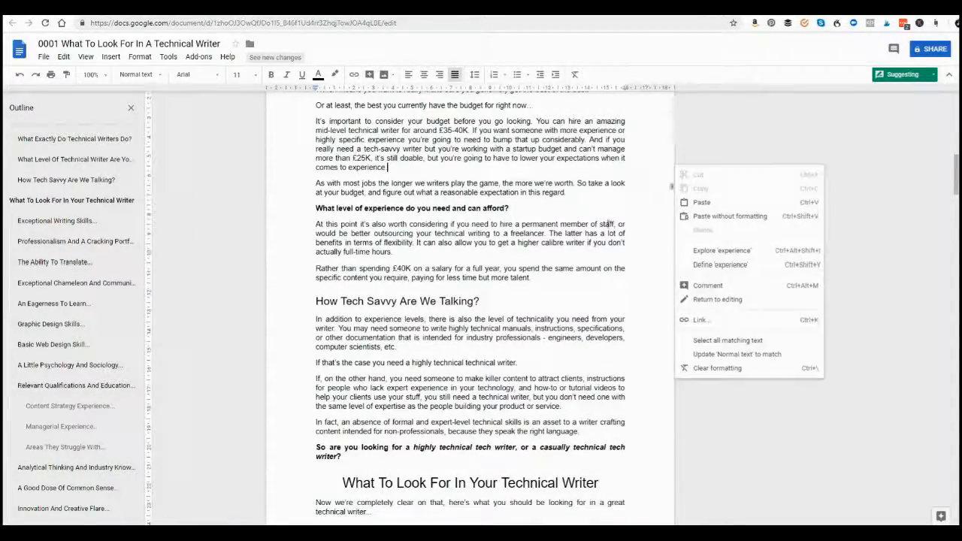
pyautogui.click(610, 212)
pyautogui.scroll(3, 601, 206)
pyautogui.scroll(8, 598, 199)
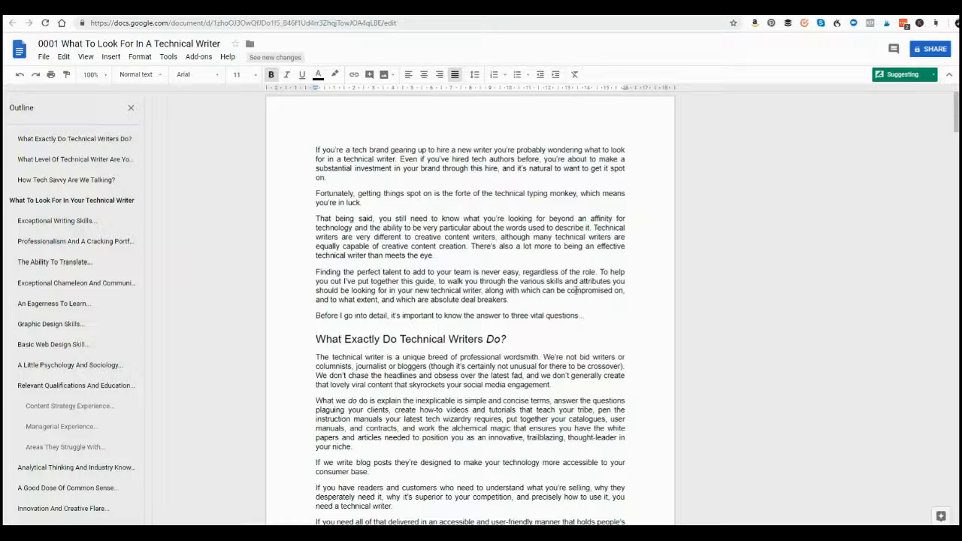
# - Suggest deleting the word "Exactly" from the heading "What Exactly Do Technical Writers Do?"
pyautogui.scroll(-3, 576, 290)
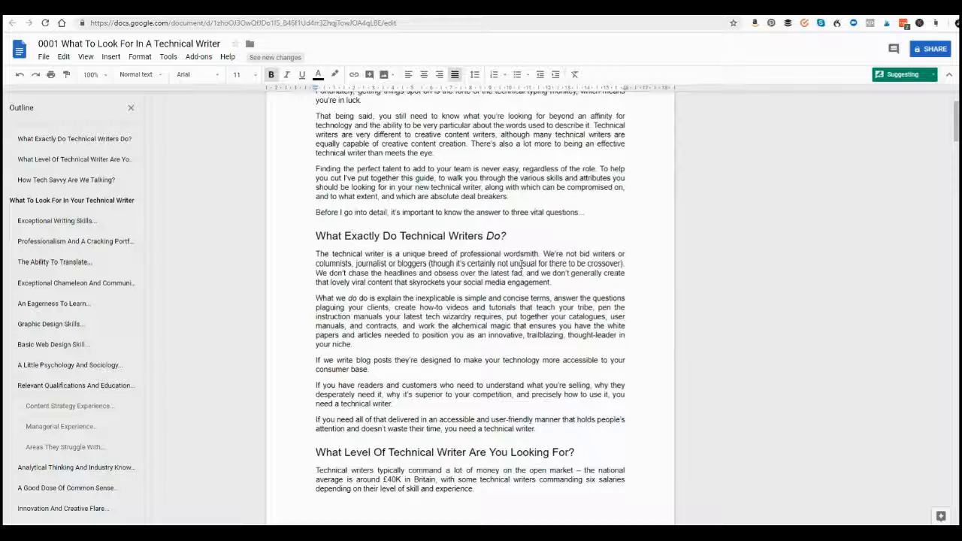
pyautogui.click(291, 243)
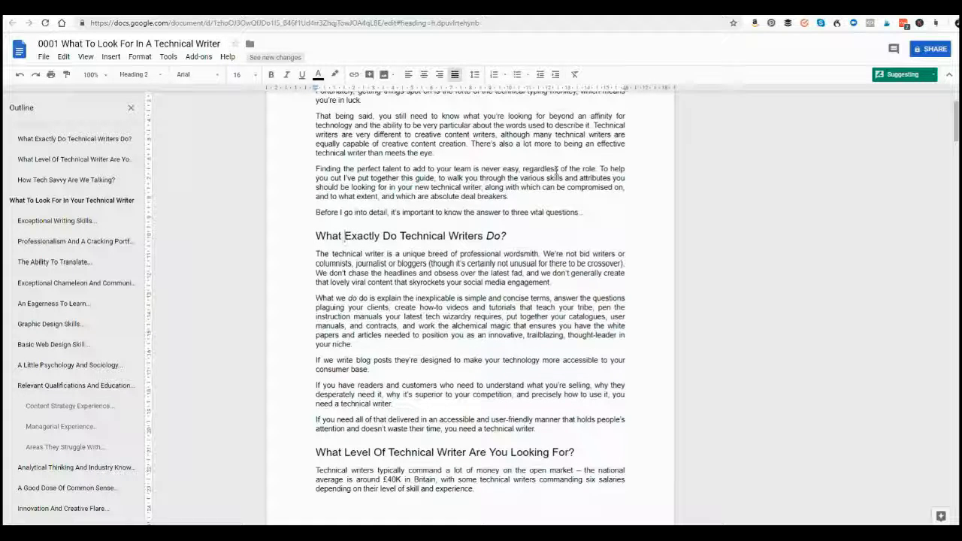
pyautogui.hotkey('ctrl', 'shift', 'Right')
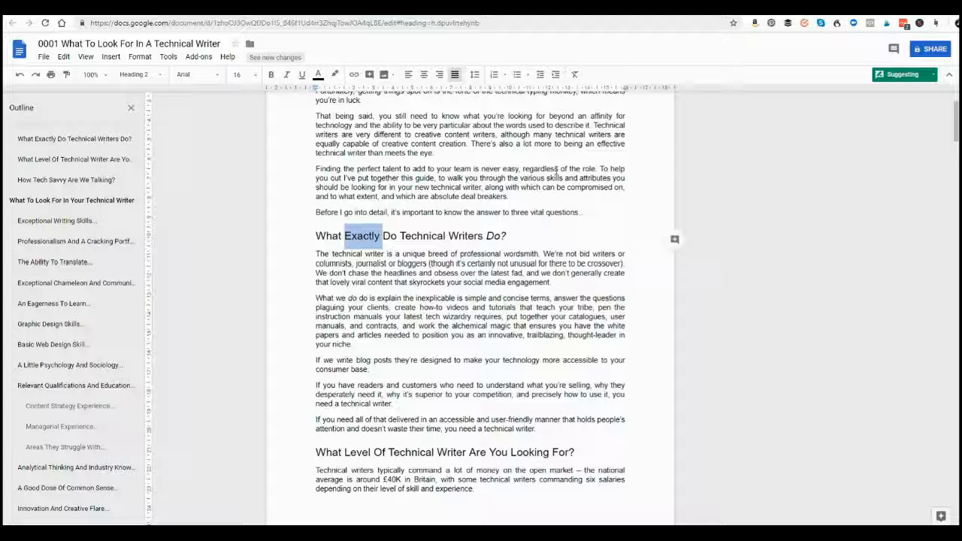
pyautogui.press('Delete')
# - Suggest adding "Exactly" without italics after the final "Do" in the What Exactly Do Technical Writers Do? heading
pyautogui.hotkey('ctrl', 'Right')
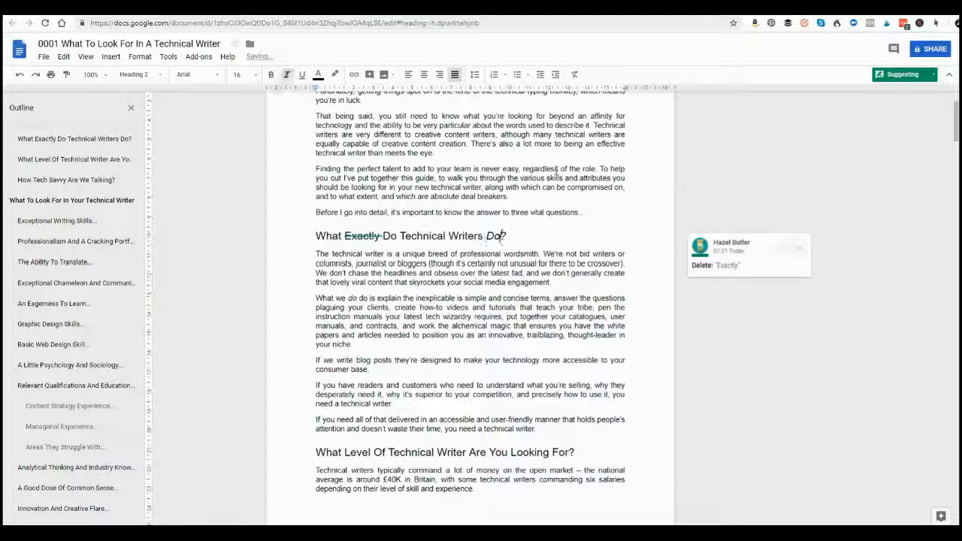
pyautogui.write('Exactly')
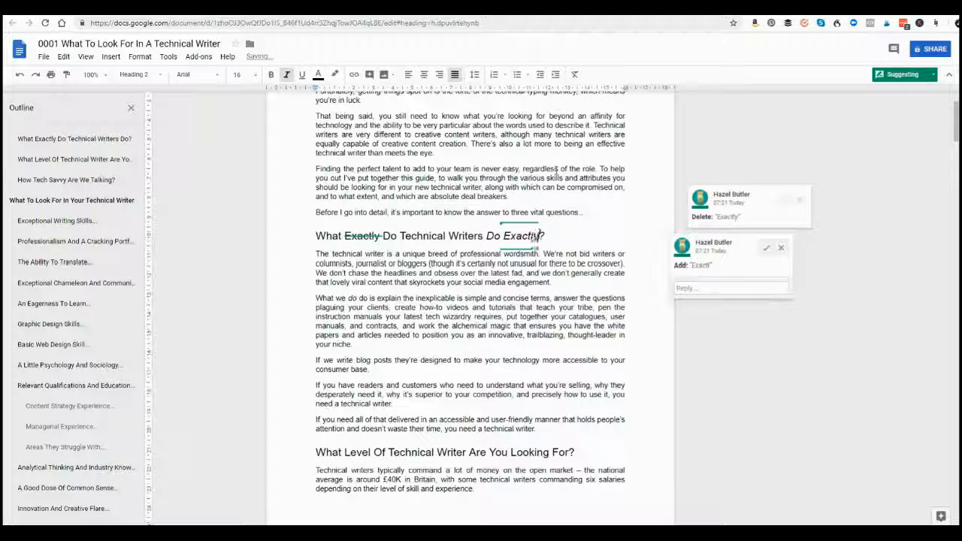
pyautogui.hotkey('ctrl', 'shift', 'Left')
pyautogui.hotkey('ctrl', 'i')
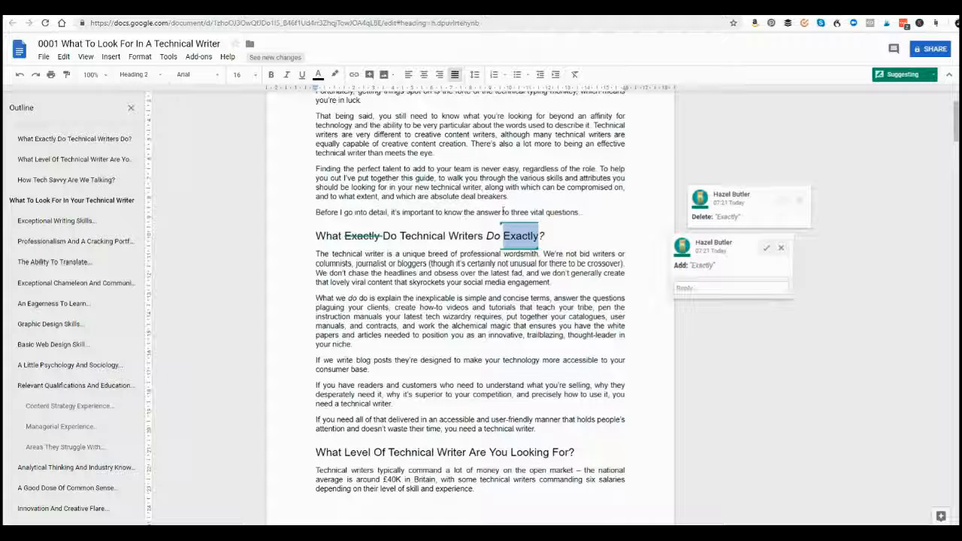
pyautogui.scroll(3, 569, 241)
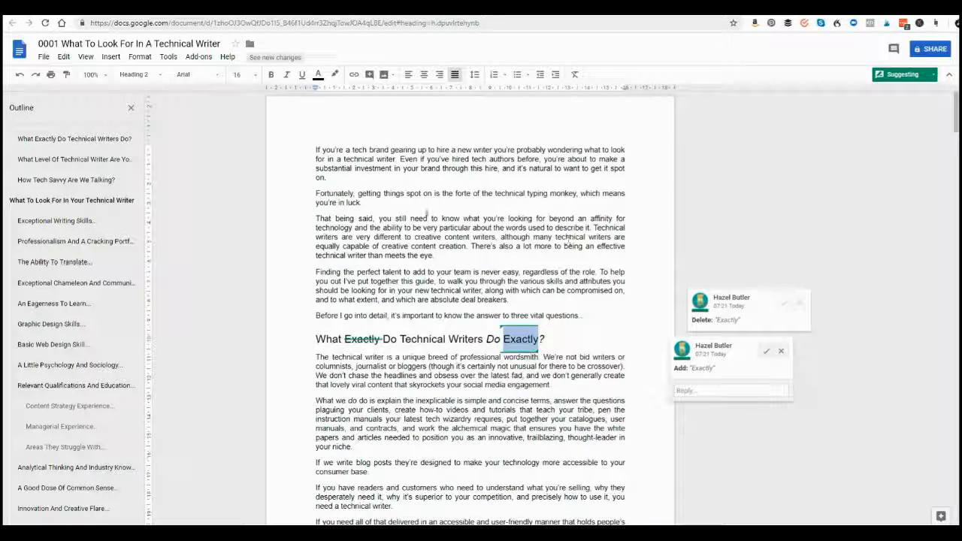
pyautogui.click(495, 228)
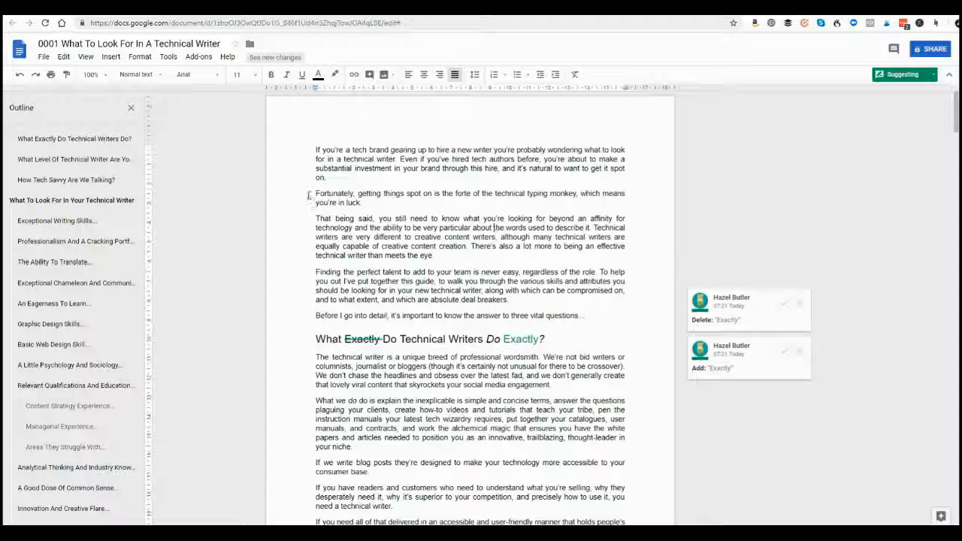
pyautogui.tripleClick(376, 204)
pyautogui.rightClick(376, 209)
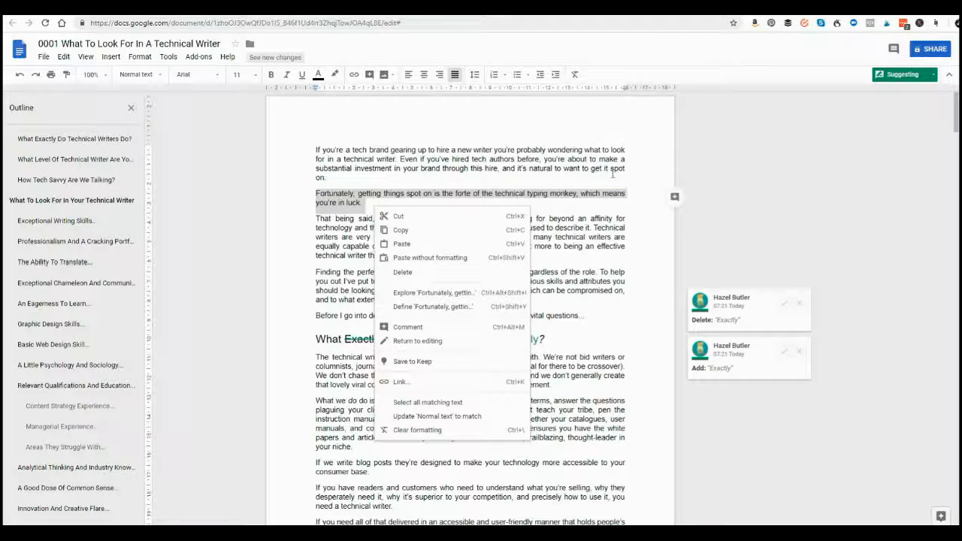
pyautogui.click(496, 174)
# - Add the comment "What is this about?" to the whole second paragraph, beginning "Fortunately, getting things spot on"
pyautogui.tripleClick(359, 206)
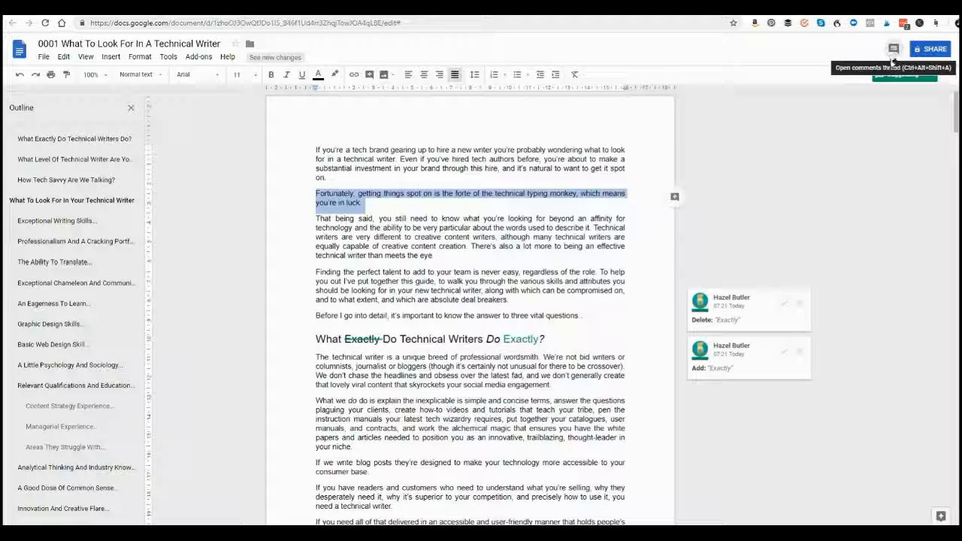
pyautogui.click(893, 50)
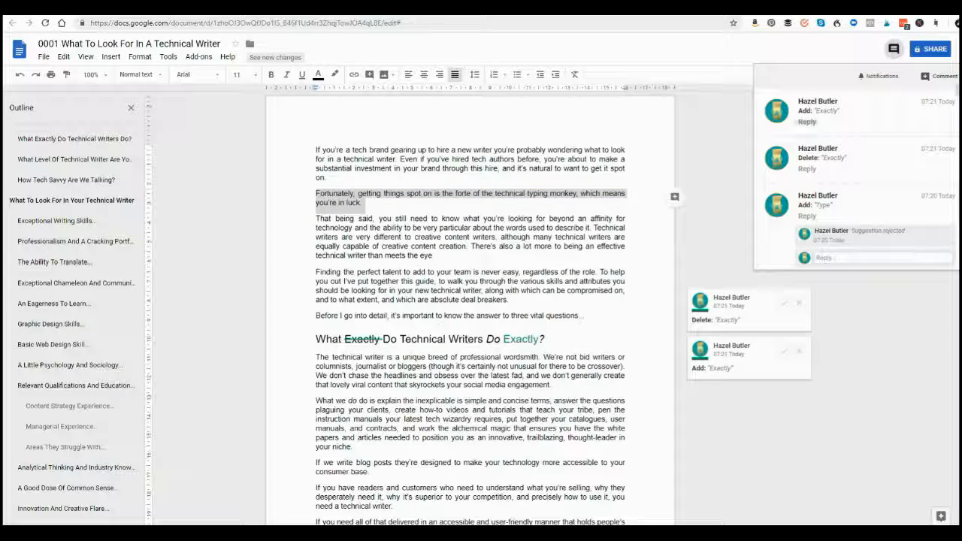
pyautogui.click(944, 78)
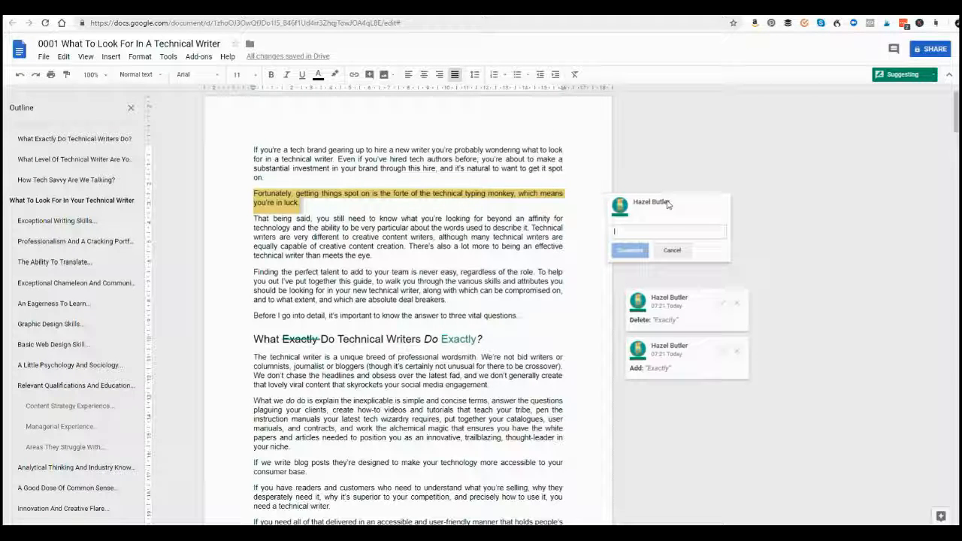
pyautogui.write('What is this about?')
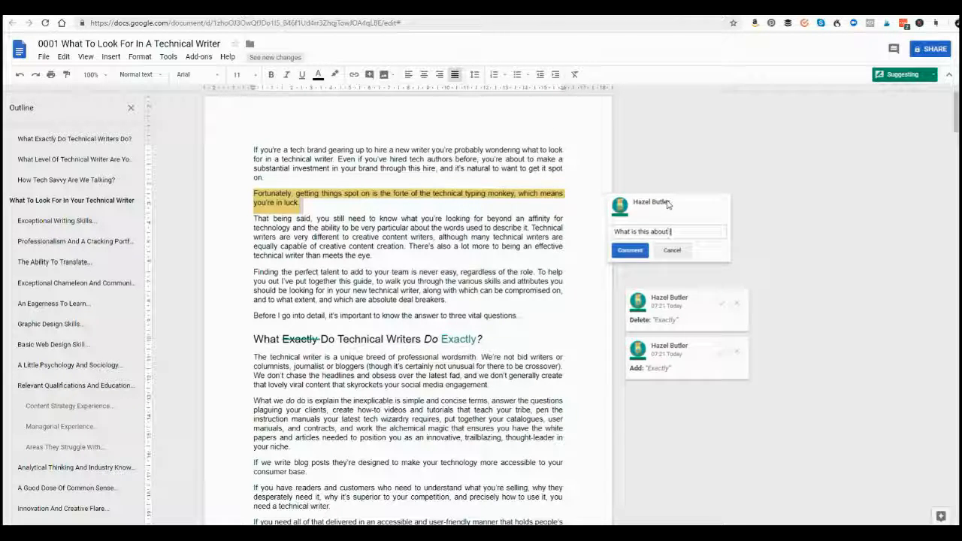
pyautogui.click(628, 251)
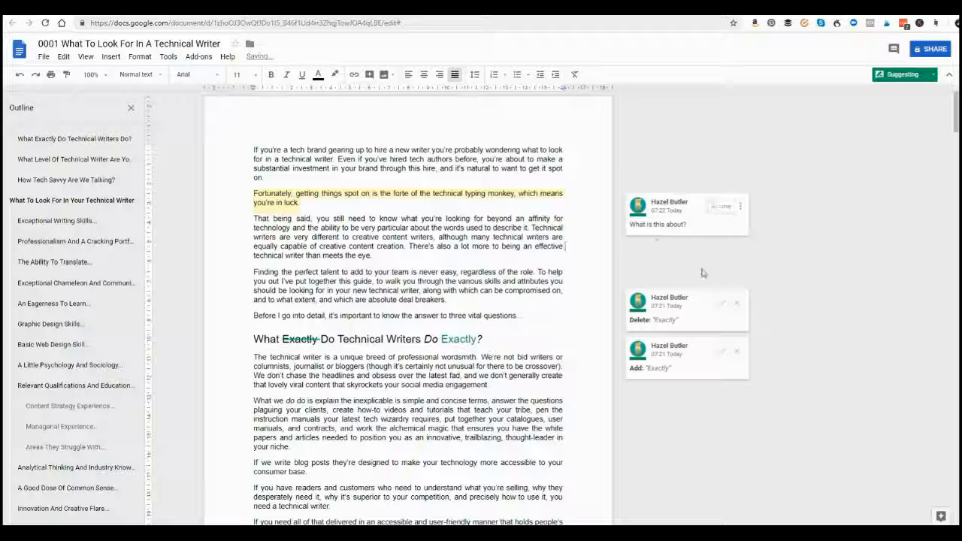
# - Write a second comment on "monkey" in the second paragraph, mentioning the first suggested contact's e-mail followed by "what's this about?"
pyautogui.click(514, 194)
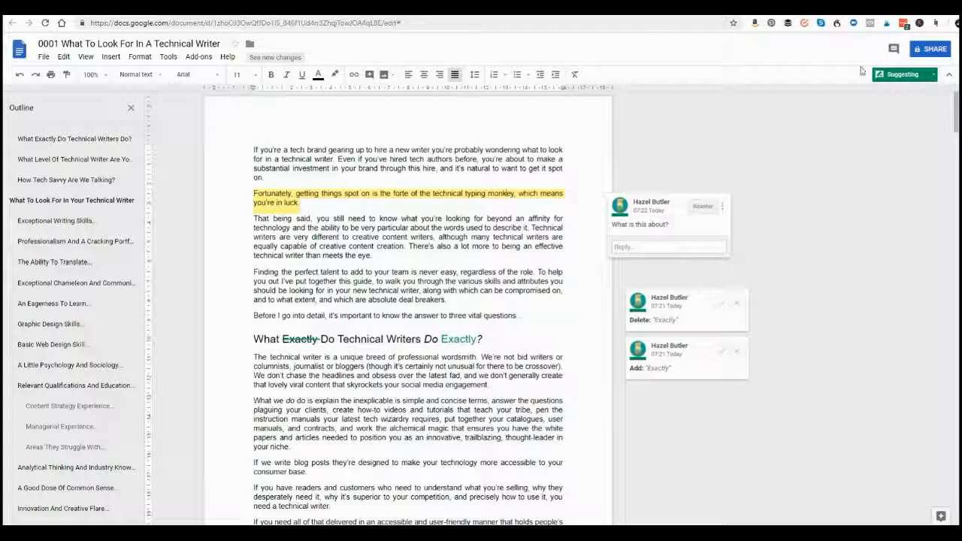
pyautogui.click(893, 48)
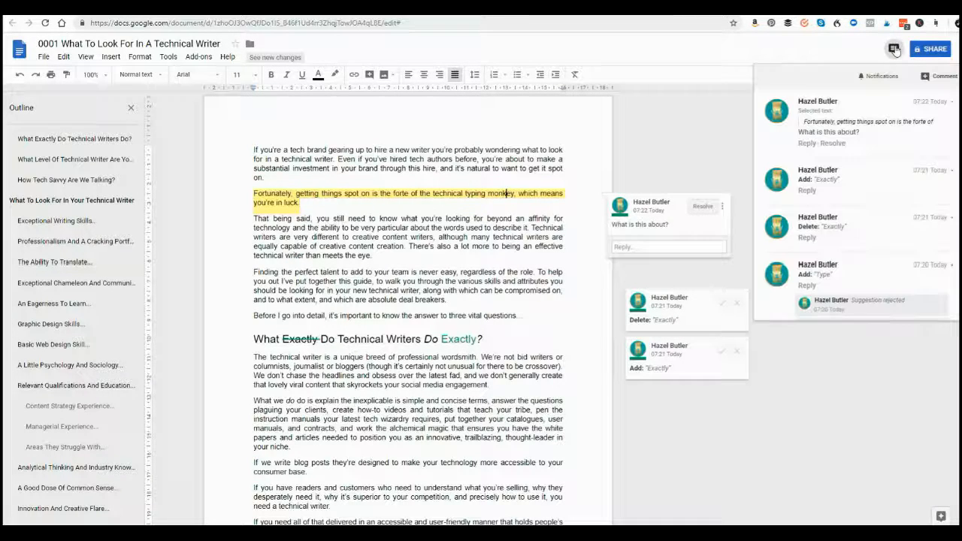
pyautogui.click(937, 78)
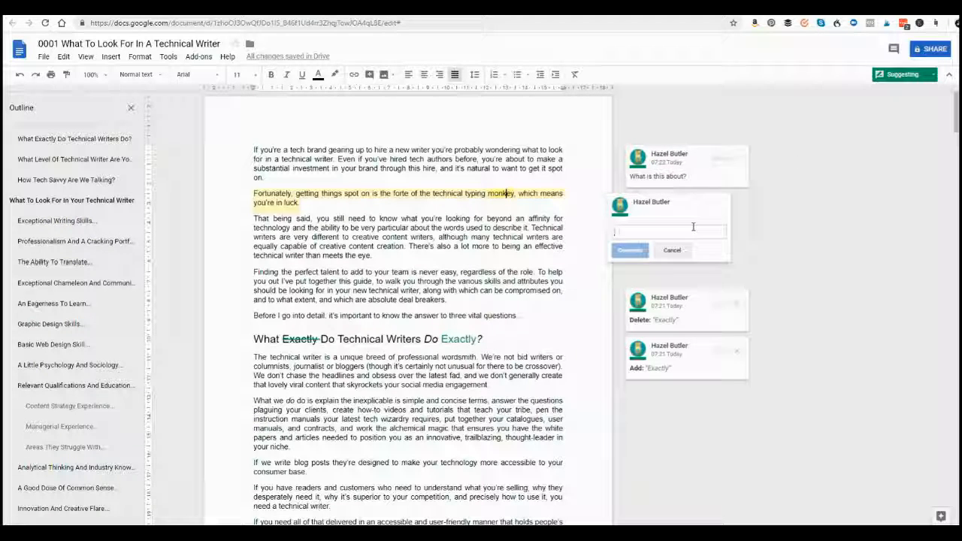
pyautogui.write('+')
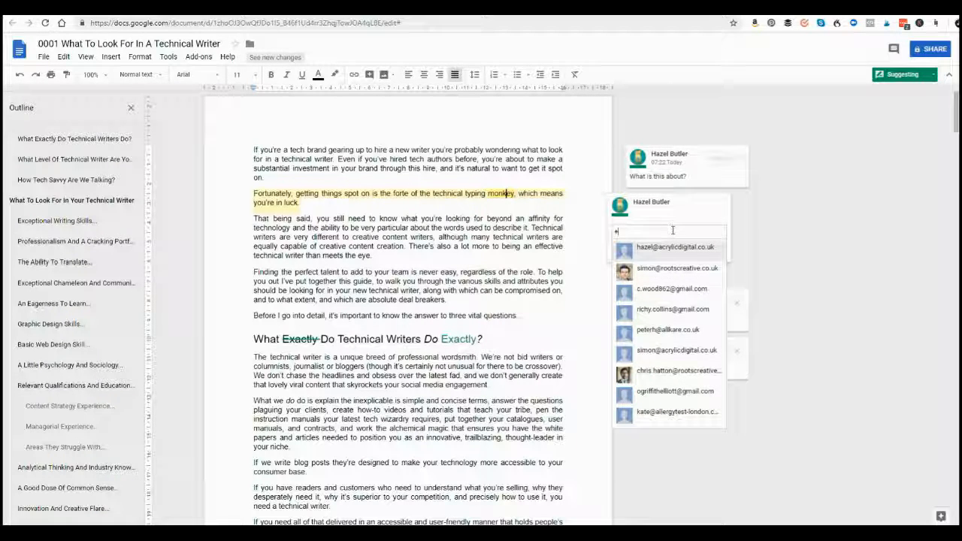
pyautogui.click(638, 246)
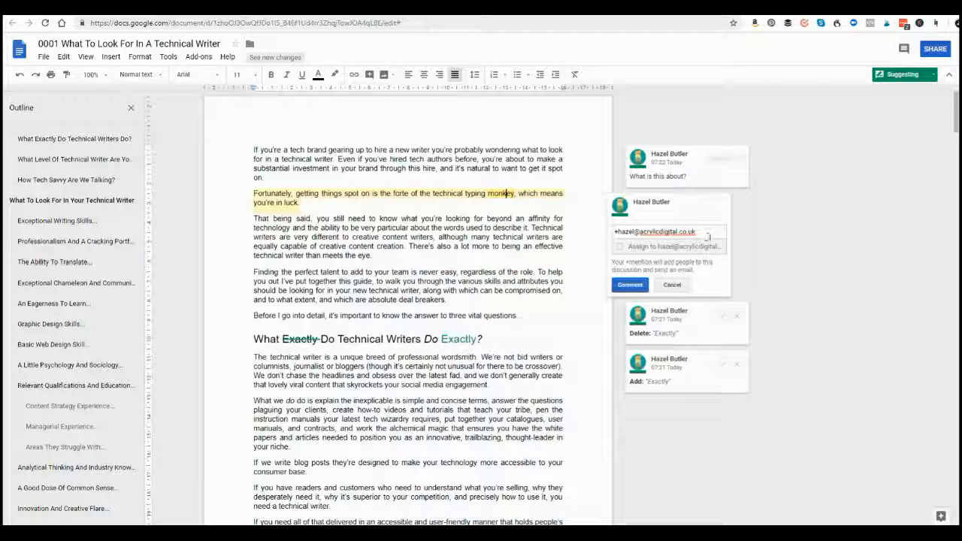
pyautogui.write('wh')
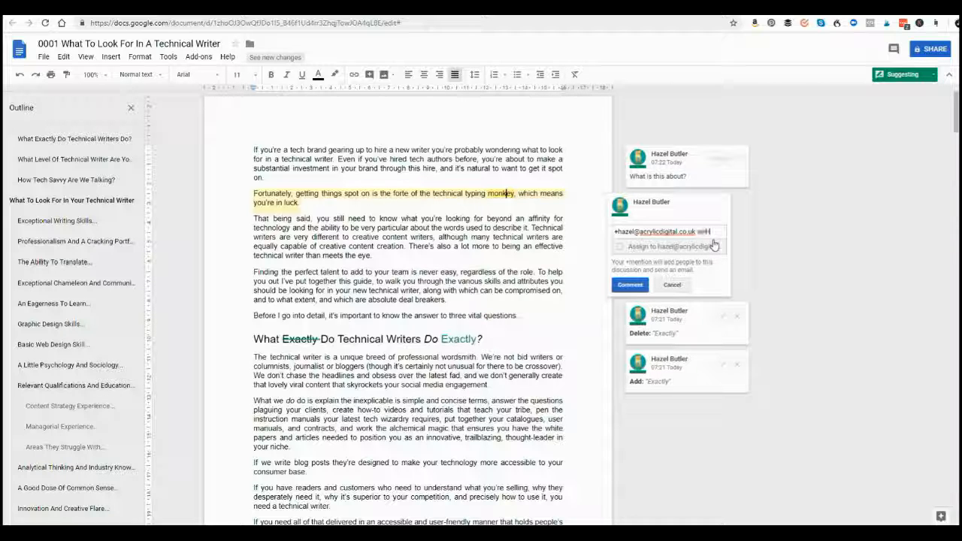
pyautogui.write('at')
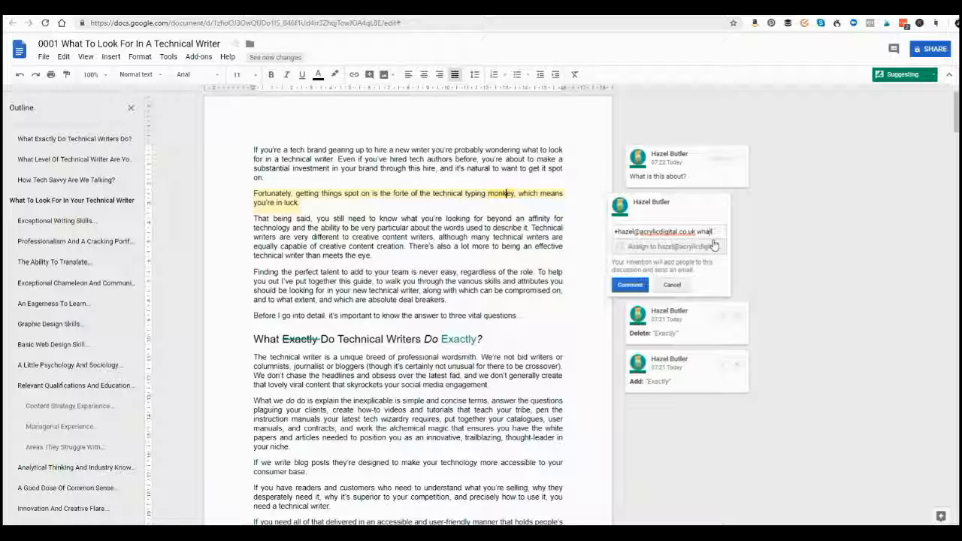
pyautogui.write("'s this about?")
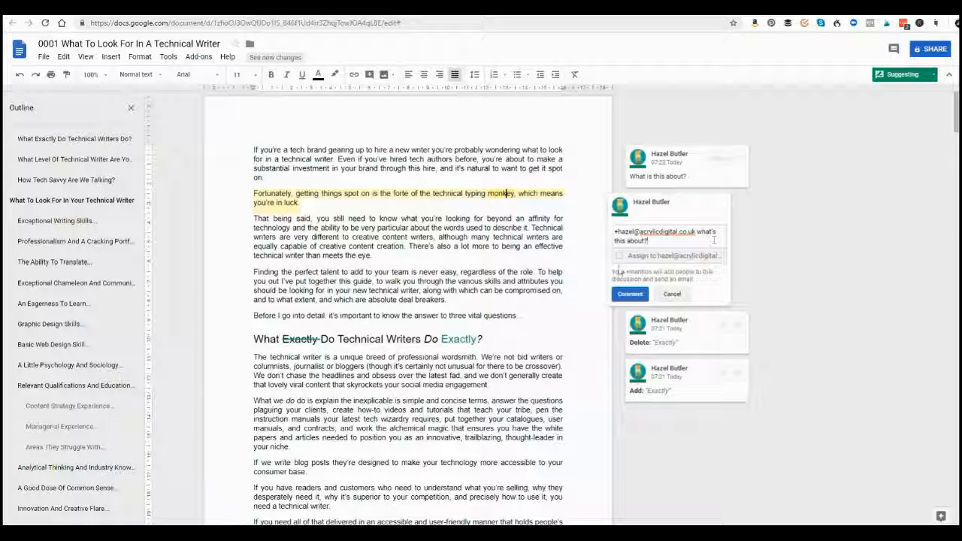
# - Assign the new comment to the mentioned contact and post it, sharing the file with that person with Comment access
pyautogui.click(619, 255)
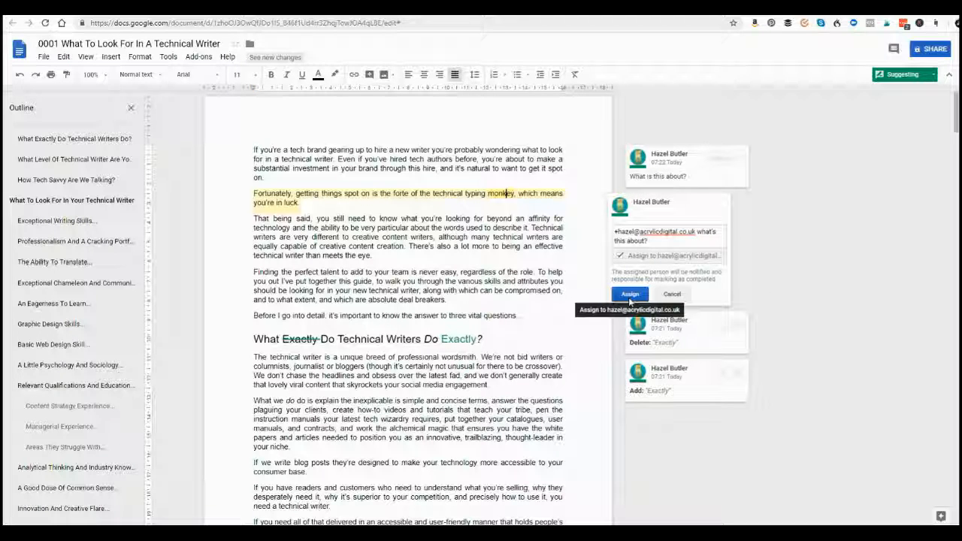
pyautogui.click(629, 294)
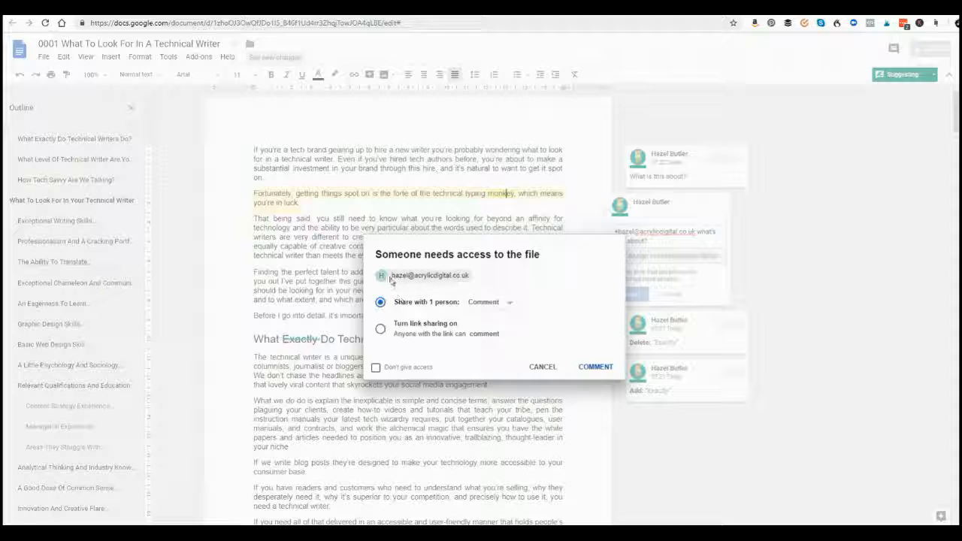
pyautogui.click(595, 368)
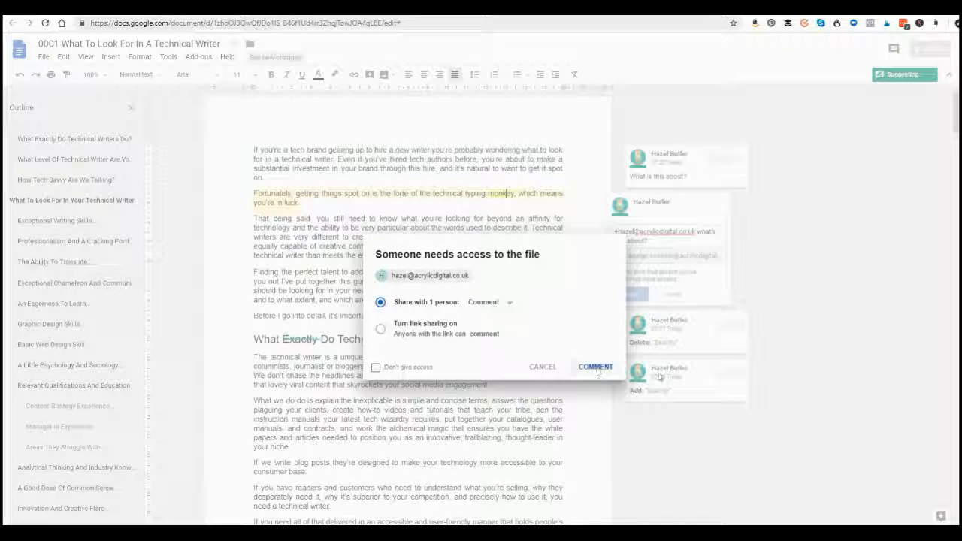